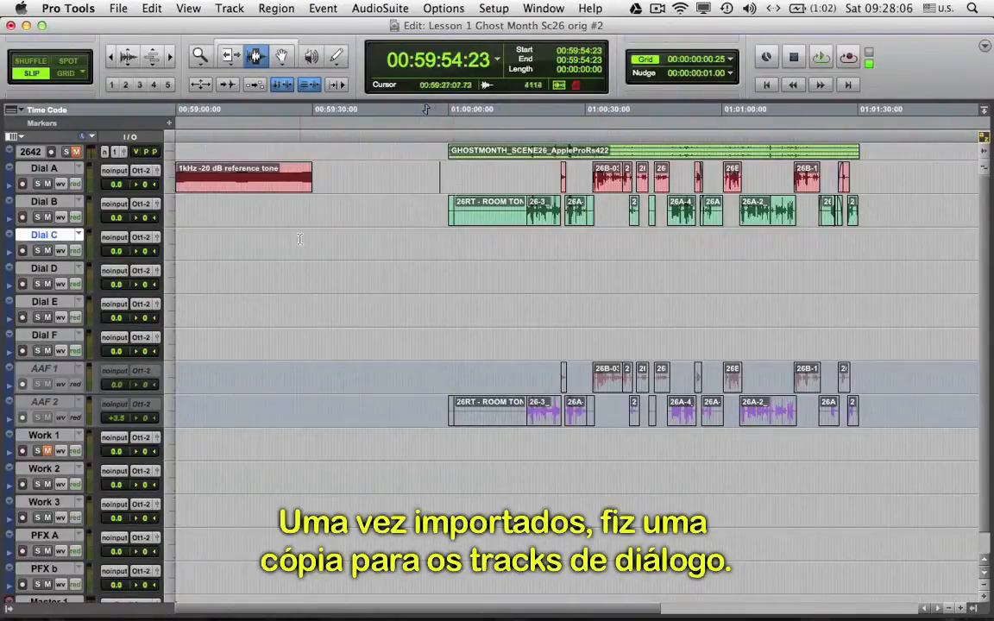
Highlight the dialogue clips on Dial A and Dial B and their source clips on AAF 1 and AAF 2.
left_click(64, 169)
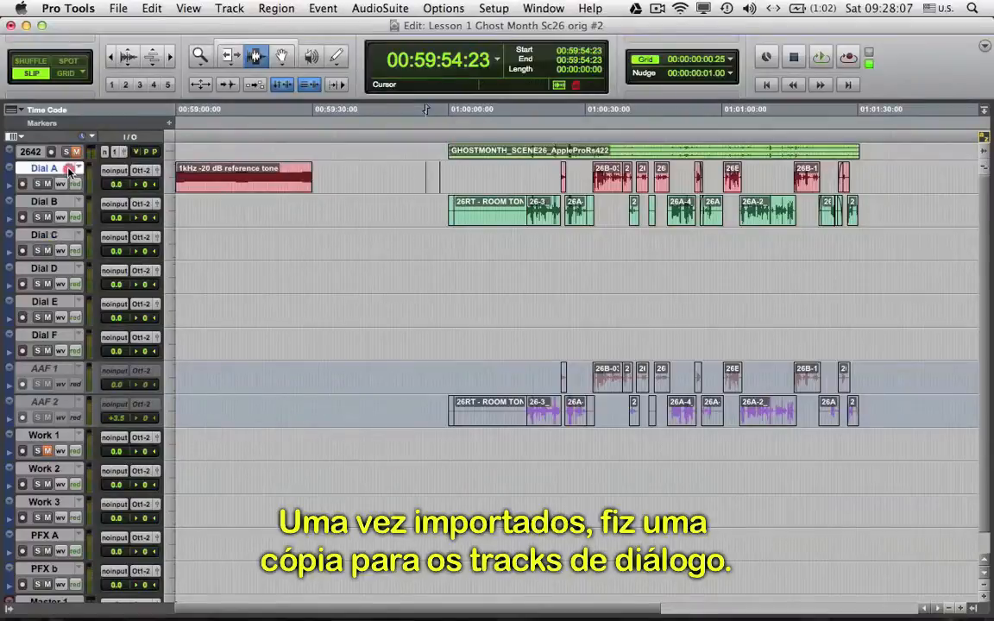
left_click(397, 246)
left_click_drag(421, 177, 623, 215)
left_click_drag(773, 213, 885, 214)
left_click_drag(882, 380, 430, 406)
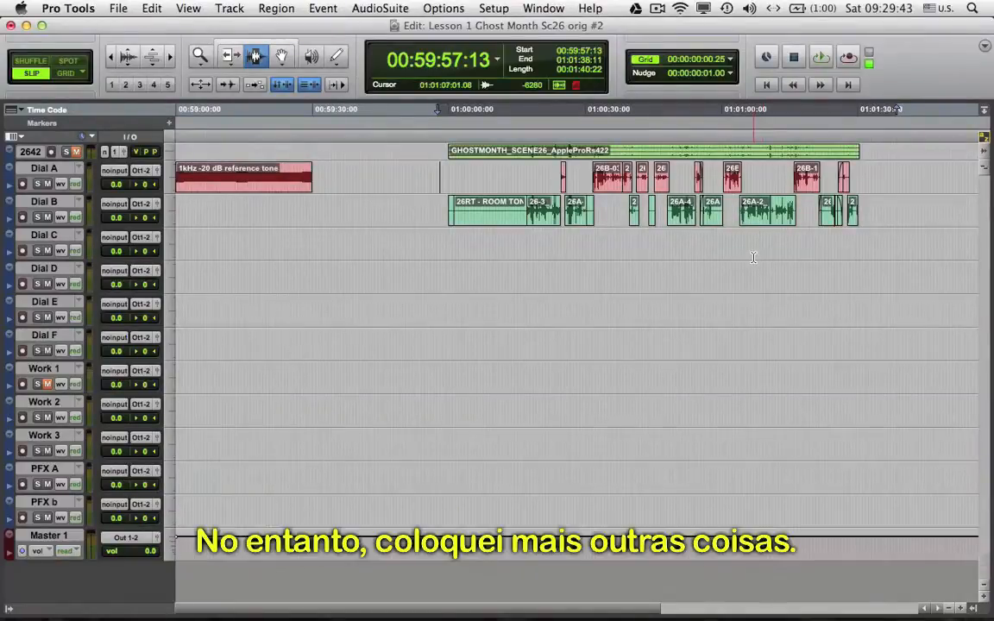
Play the 1kHz -20 dB reference tone on Dial A from about 00:59:10, and stop playback.
double_click(245, 183)
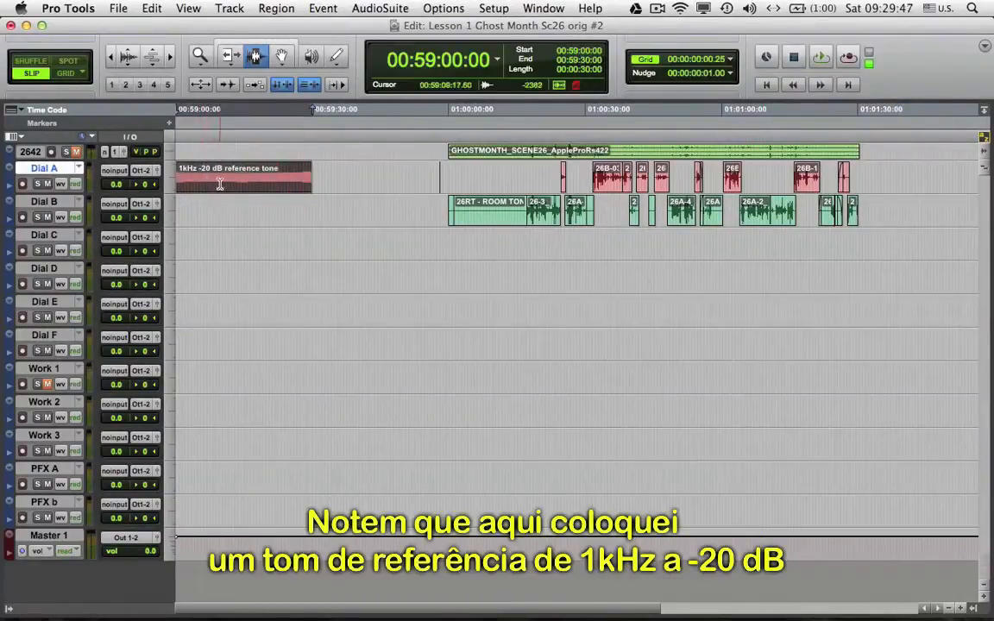
left_click(222, 181)
key("space")
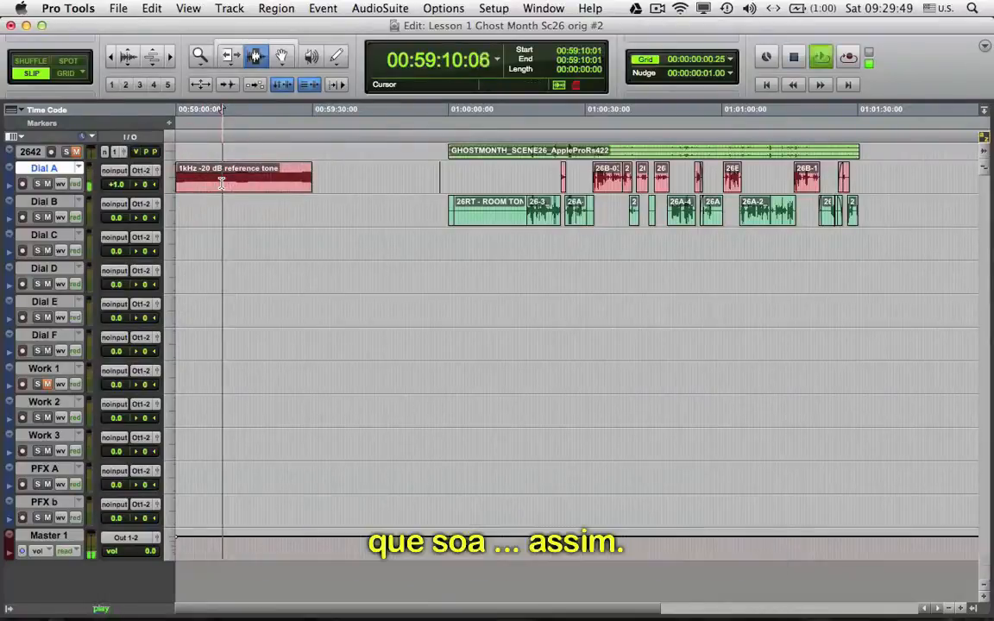
key("space")
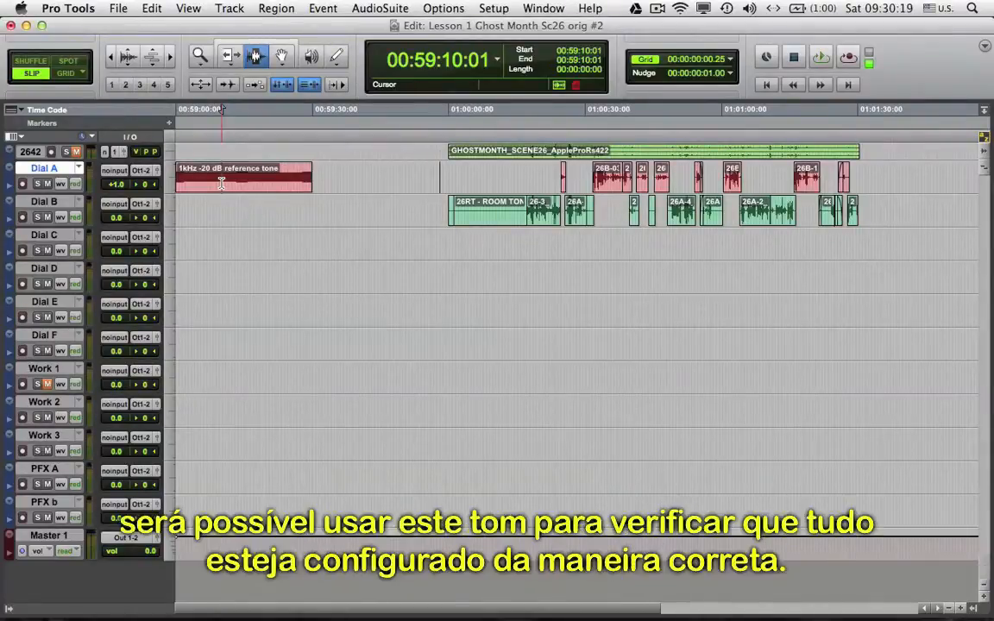
Select the whole reference tone clip, audition it, and place the cursor just past its end on Dial A.
left_click(218, 178)
double_click(219, 178)
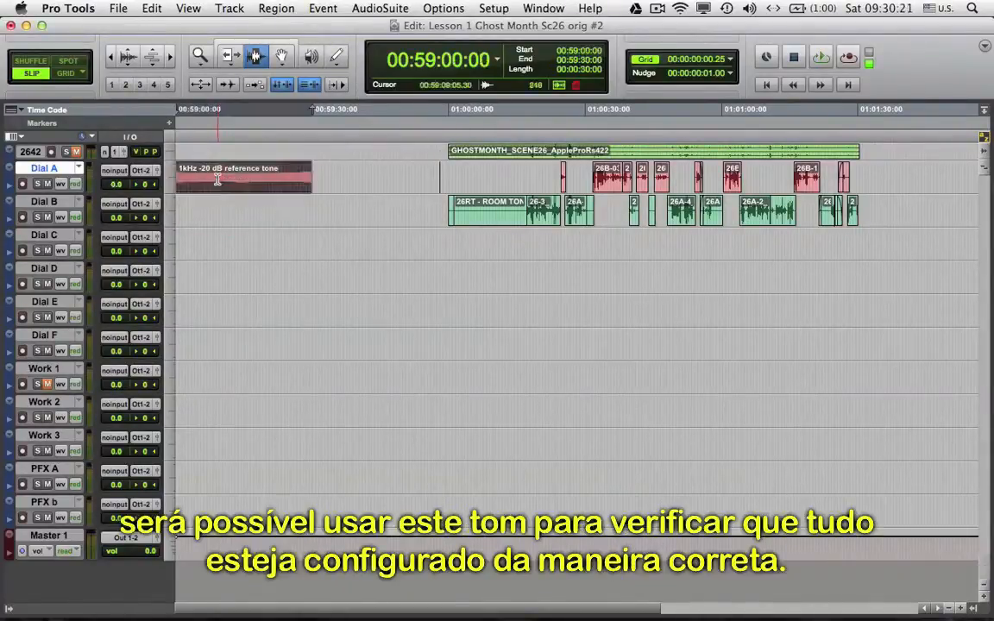
key("space")
left_click(341, 177)
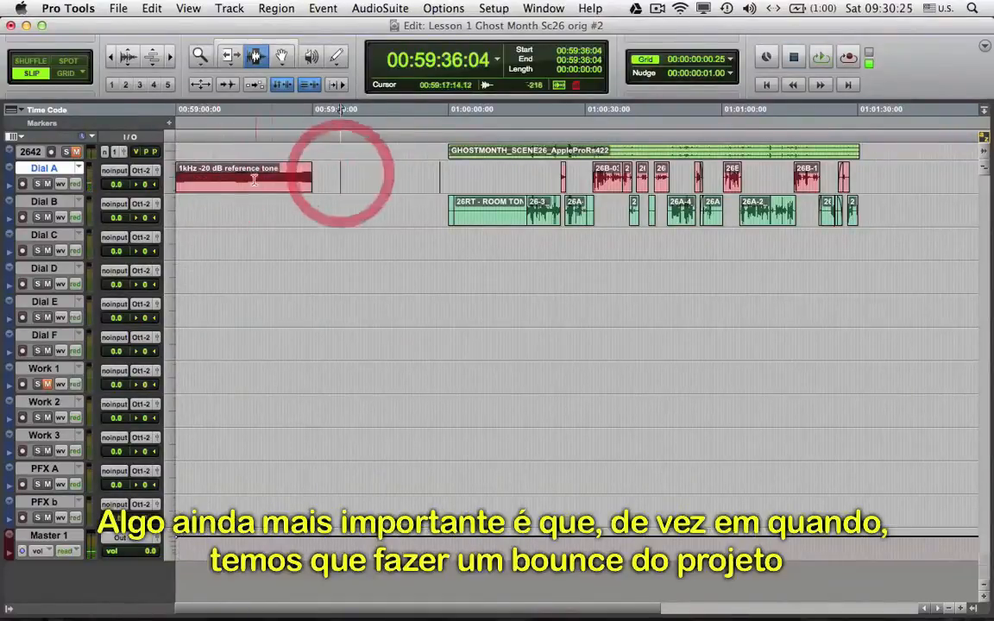
Highlight all dialogue clips on Dial A and Dial B from 00:59:46:10 to 01:01:48:21, and return to the reference tone area.
left_click(388, 179)
left_click_drag(388, 180, 944, 231)
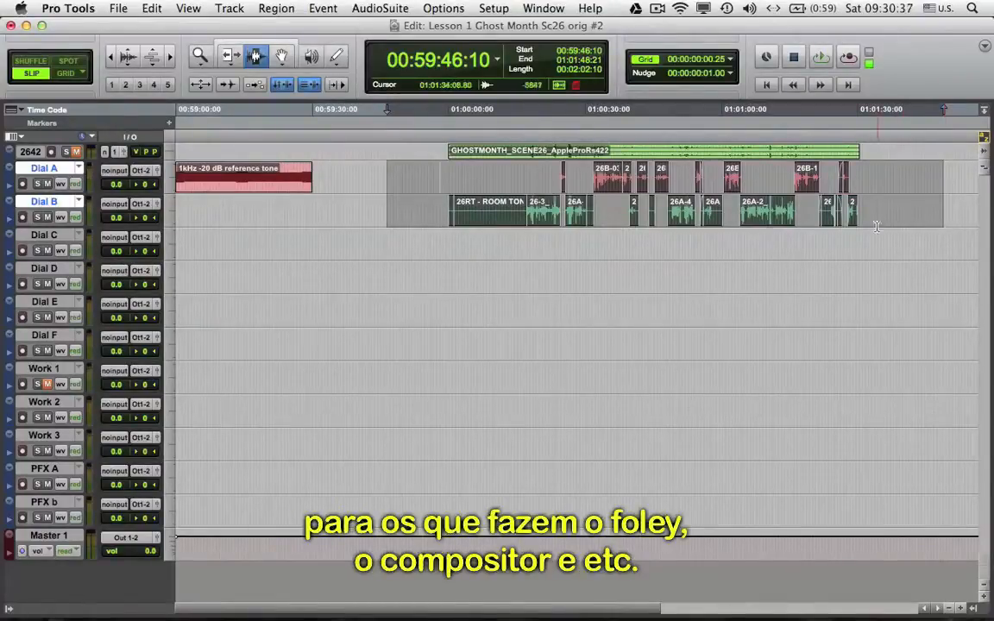
left_click(861, 249)
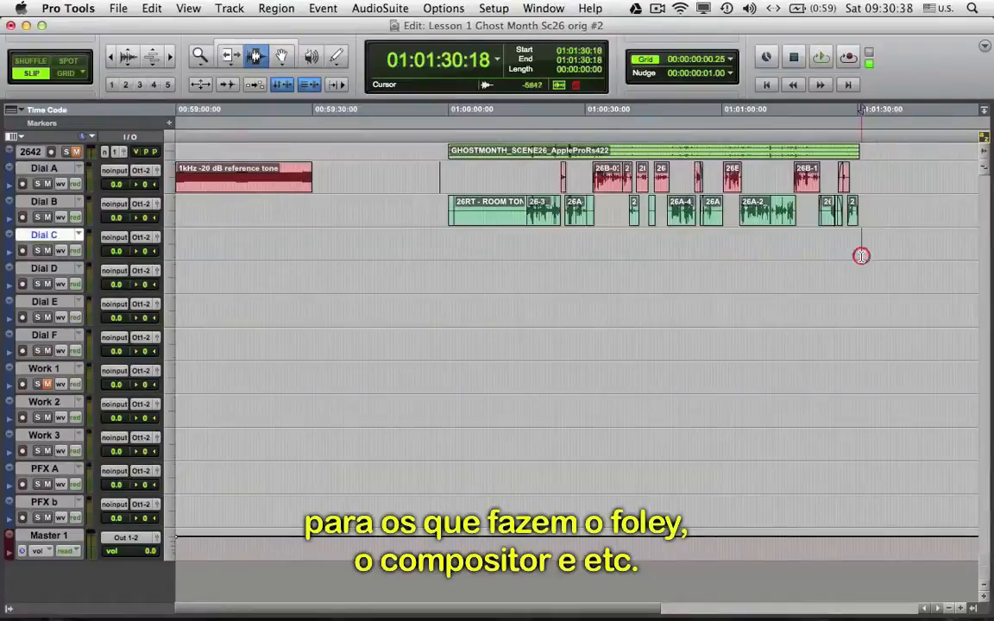
left_click(272, 181)
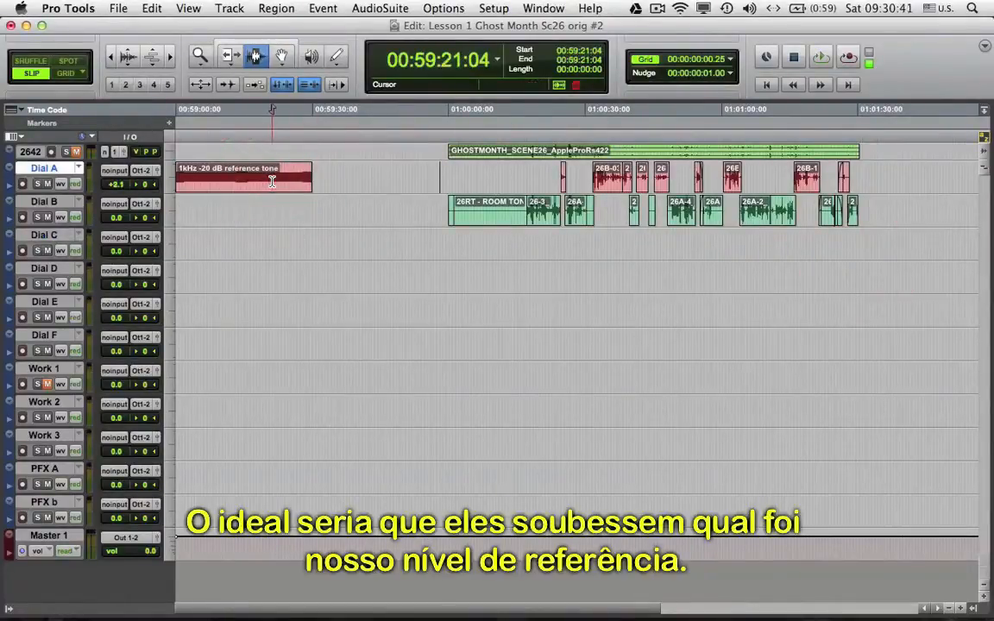
left_click(405, 179)
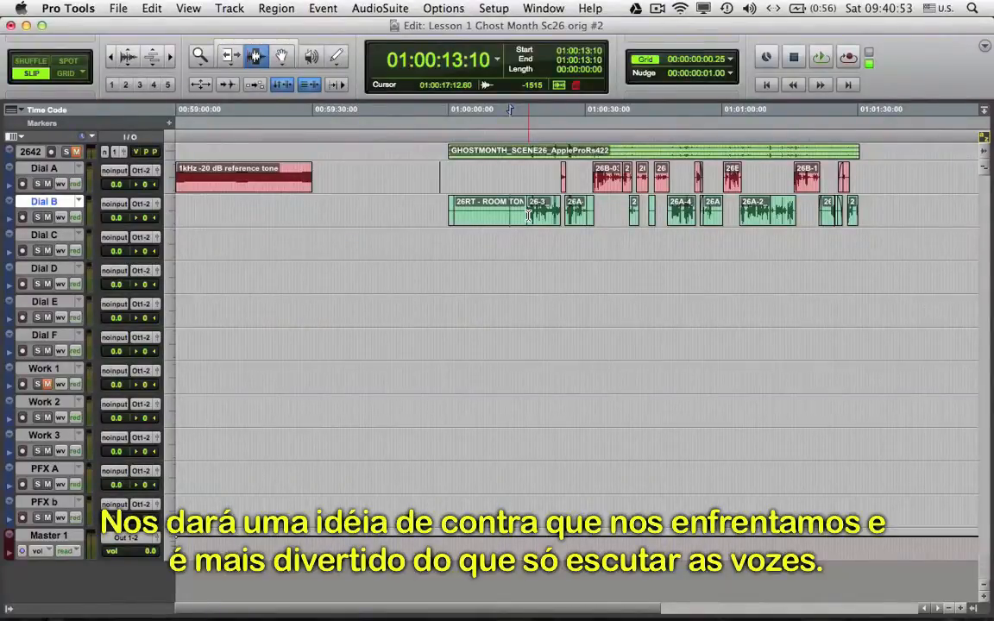
Show the video window and play the scene with picture from 01:00:13:10 to about 01:00:48.
key("super+9")
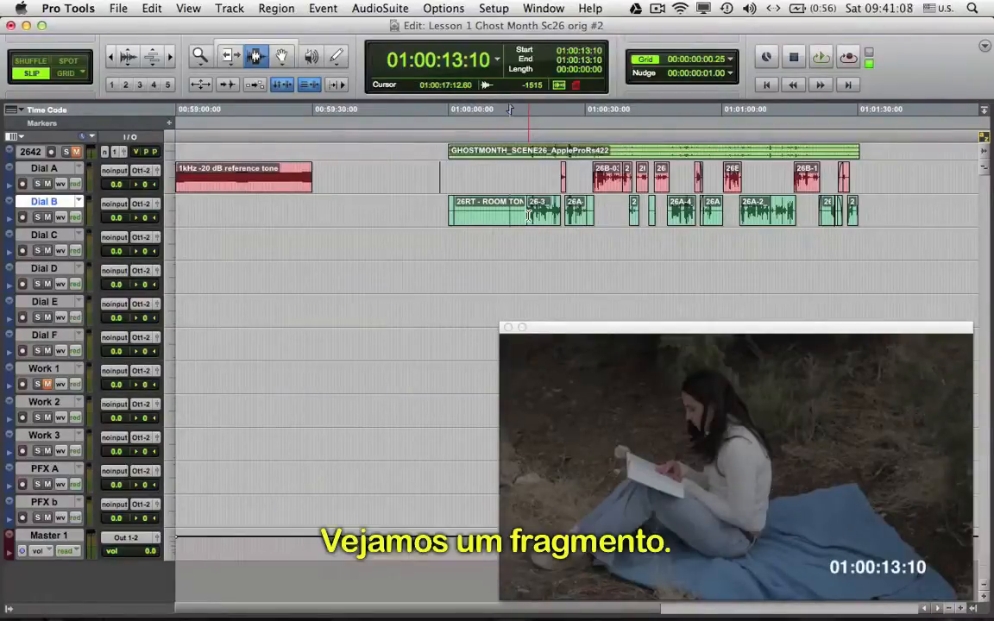
key("space")
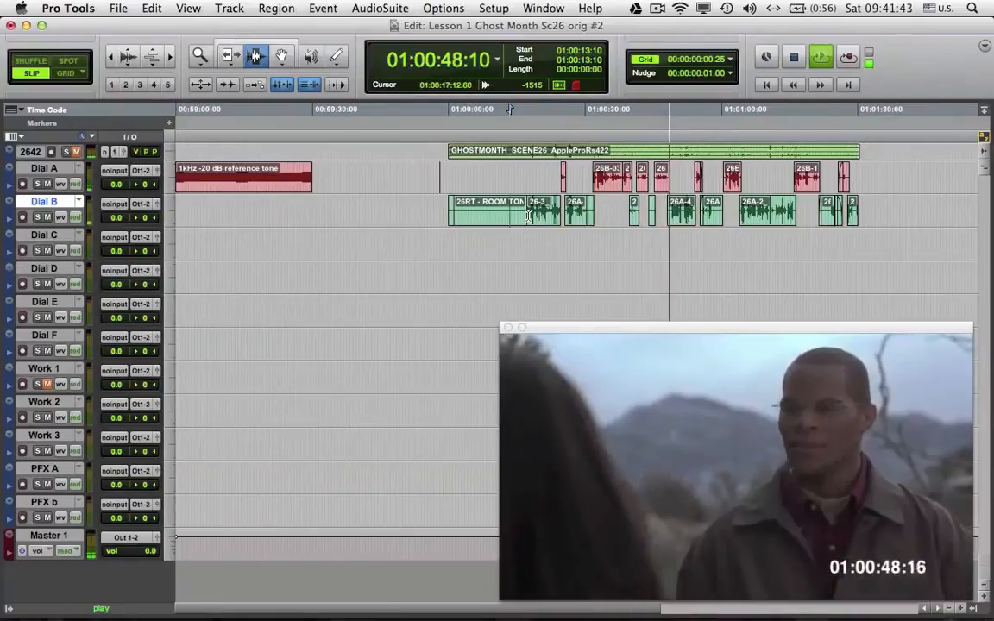
key("space")
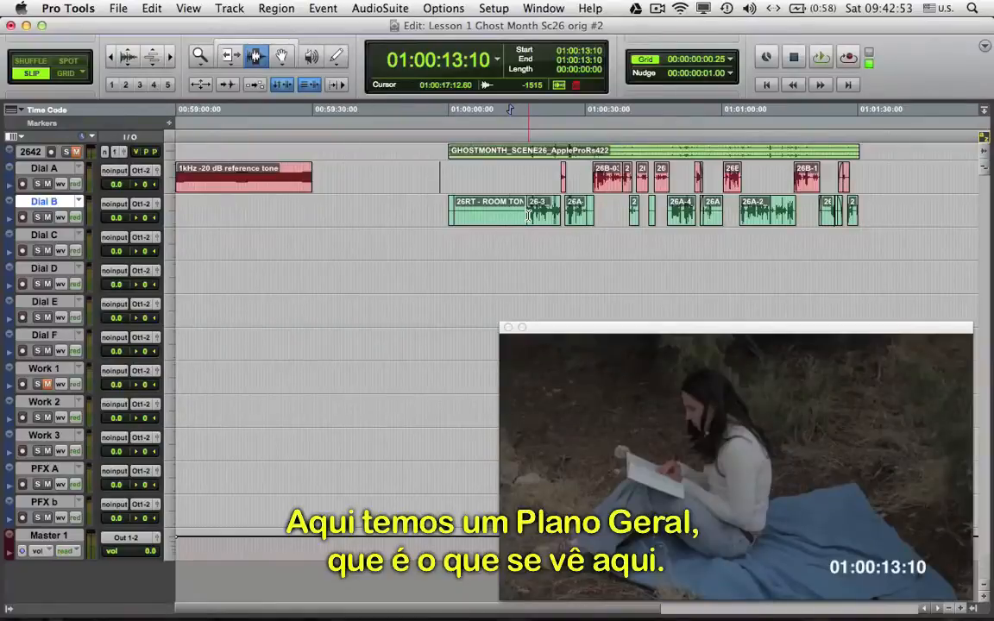
View the picture at the 26-3 and first 26A clips on Dial B and the 26B-03 clip on Dial A.
left_click(546, 215)
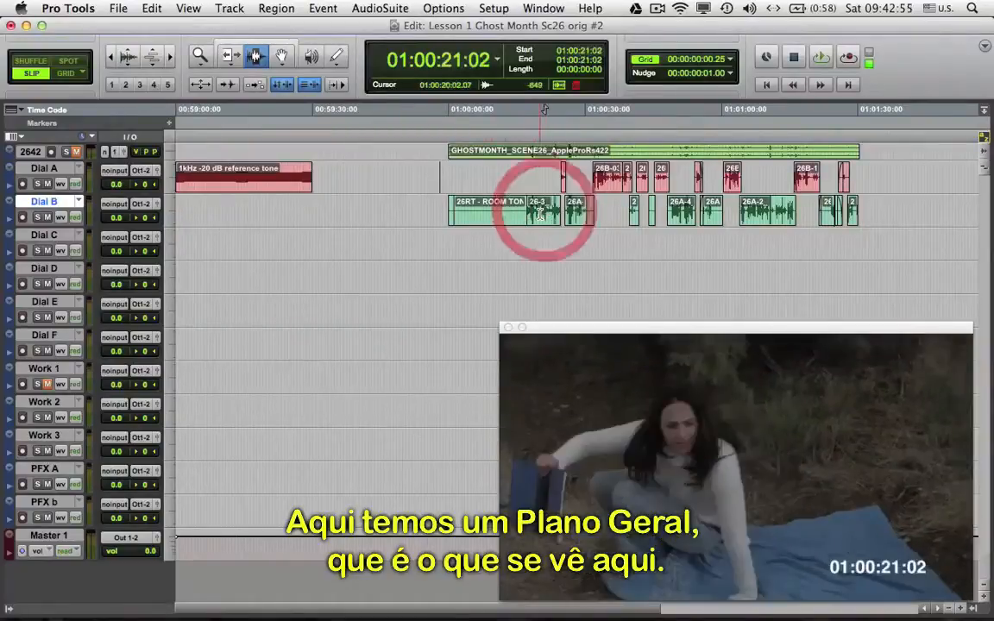
left_click(569, 183)
left_click(582, 200)
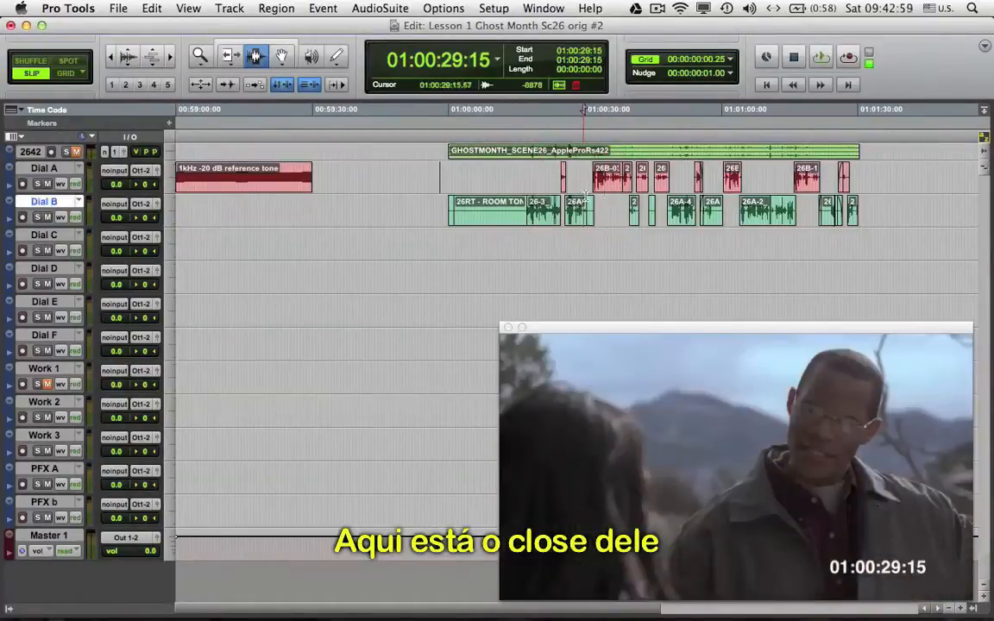
left_click(610, 181)
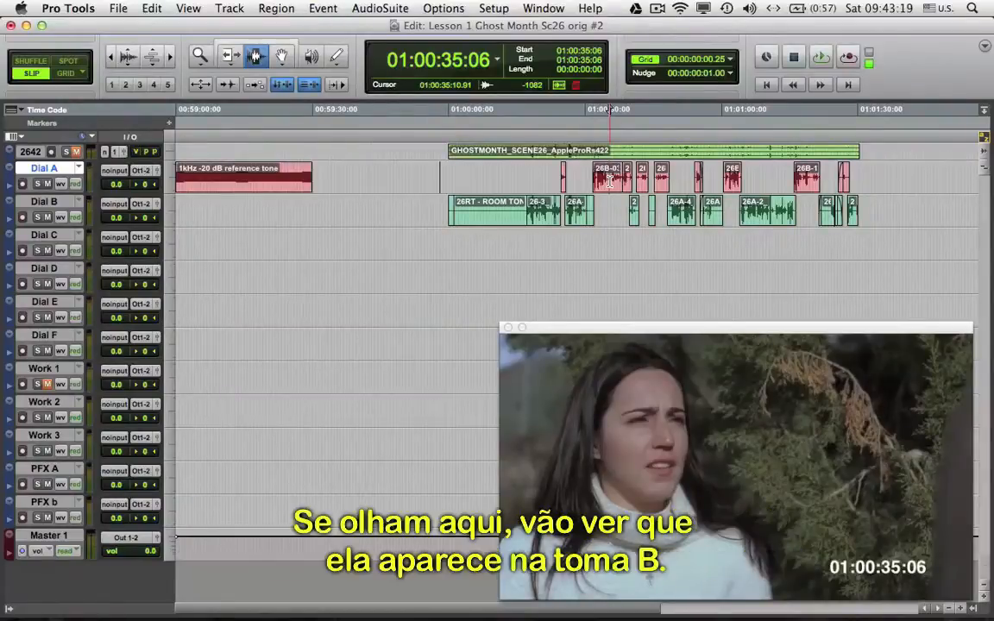
Examine the 26B-03 clip on Dial A up close and play it from 01:00:33:01.
key("t")
key("t")
key("t")
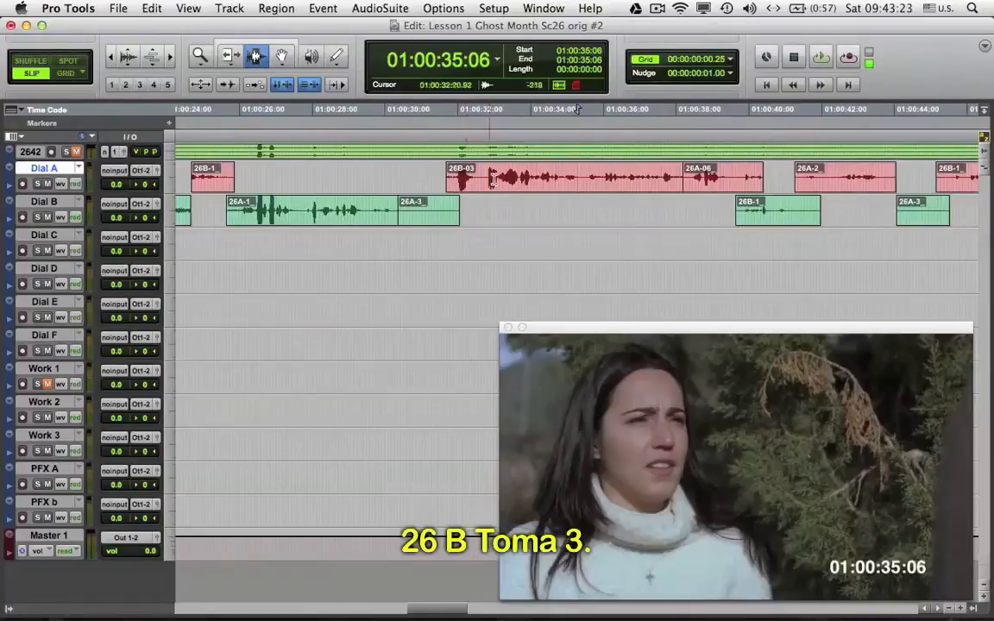
left_click(498, 176)
key("space")
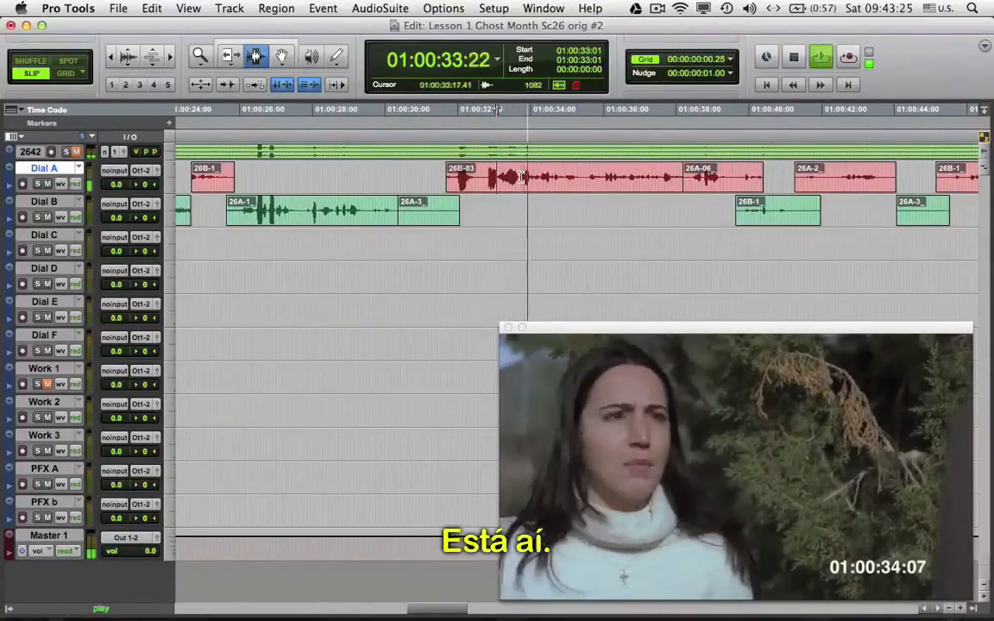
key("space")
Play the 26A-1 clip on Dial B from 01:00:27:11, and stop playback.
left_click(295, 213)
key("space")
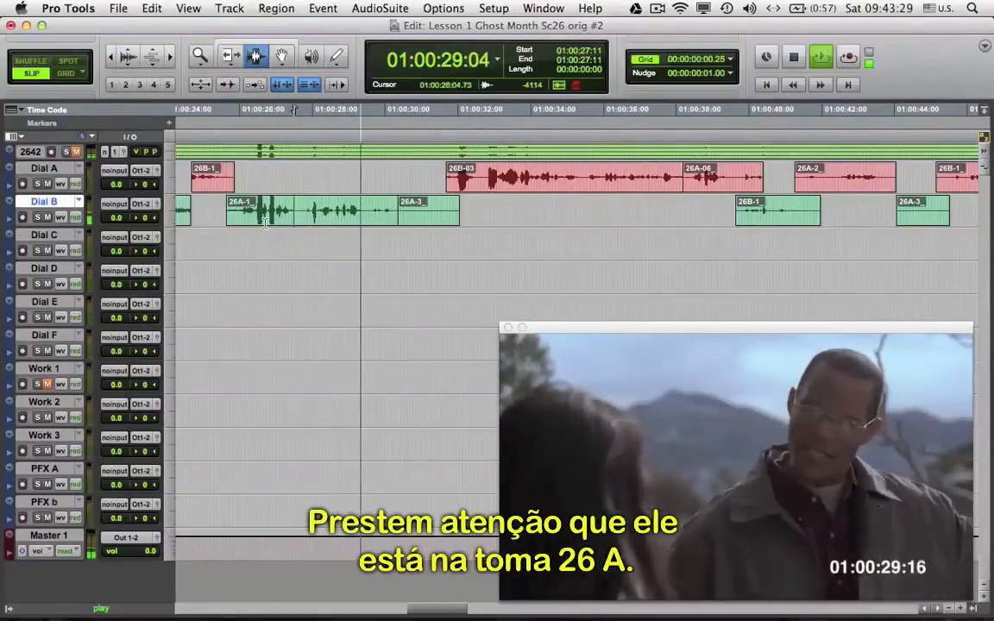
key("space")
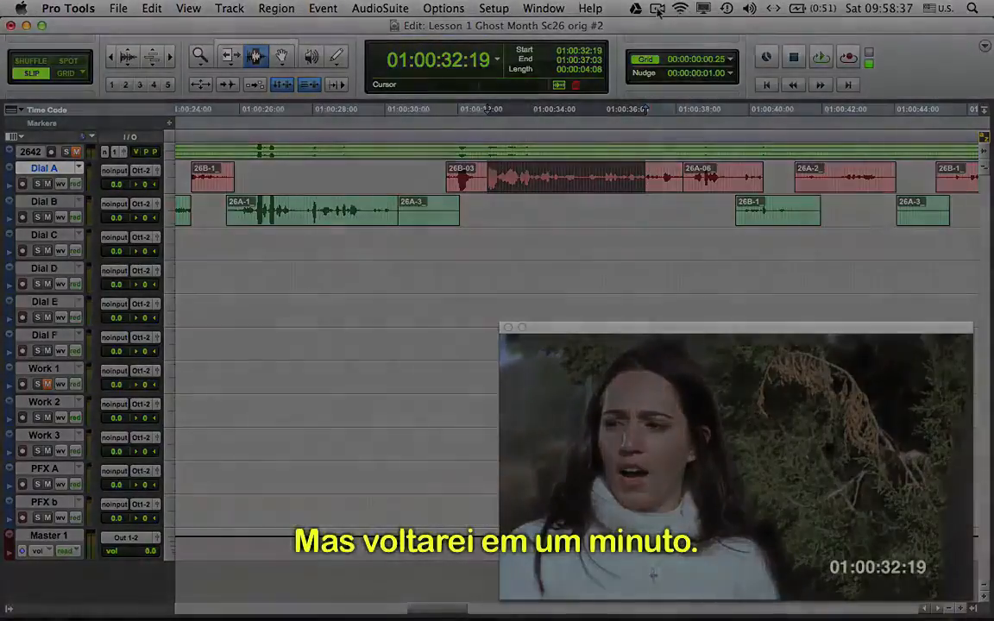
left_click(658, 11)
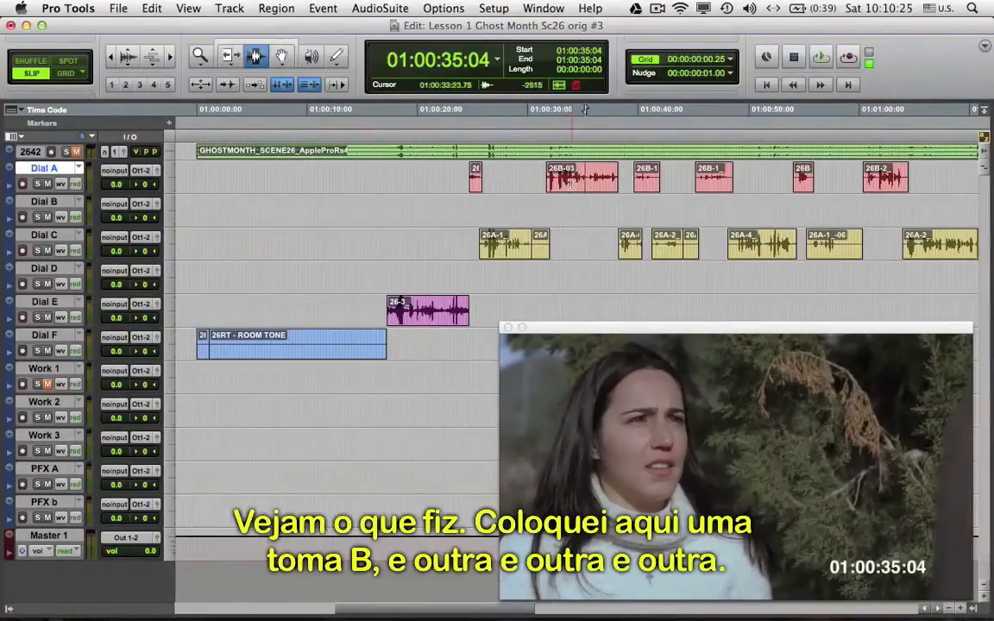
Inspect the 26A clips on Dial C and the 26-3 clip on Dial E, and highlight the empty stretches of Dial B and Dial D.
double_click(504, 245)
left_click(630, 257)
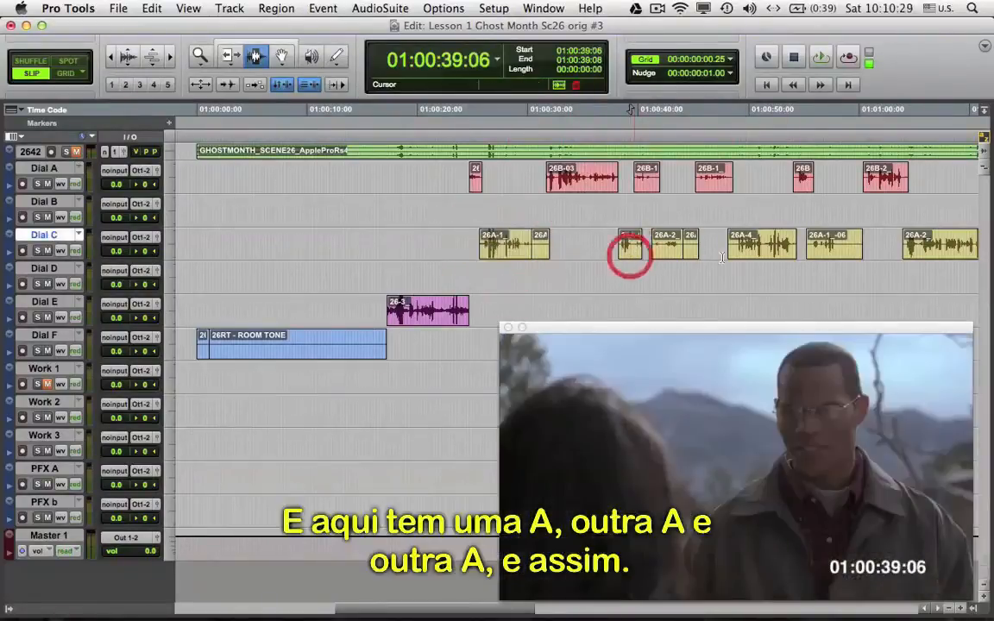
left_click_drag(746, 255, 739, 254)
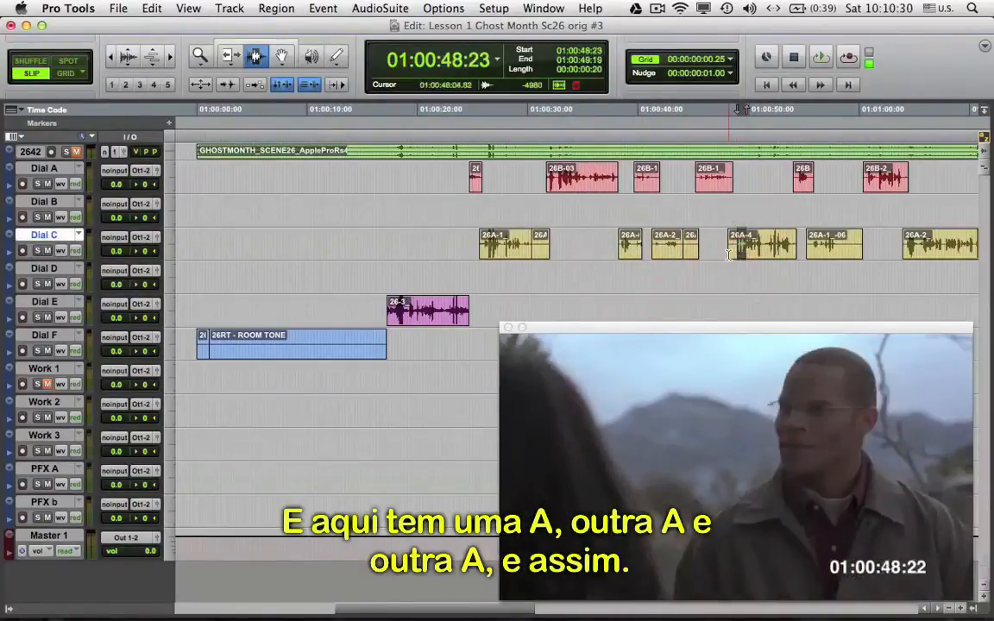
left_click(437, 309)
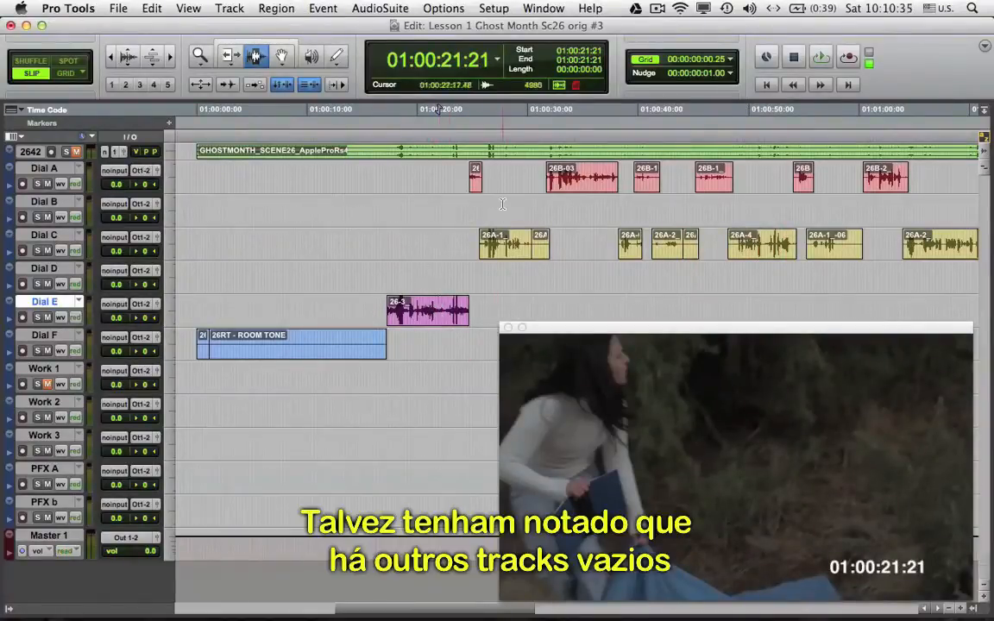
left_click_drag(482, 211, 827, 230)
left_click_drag(473, 278, 834, 278)
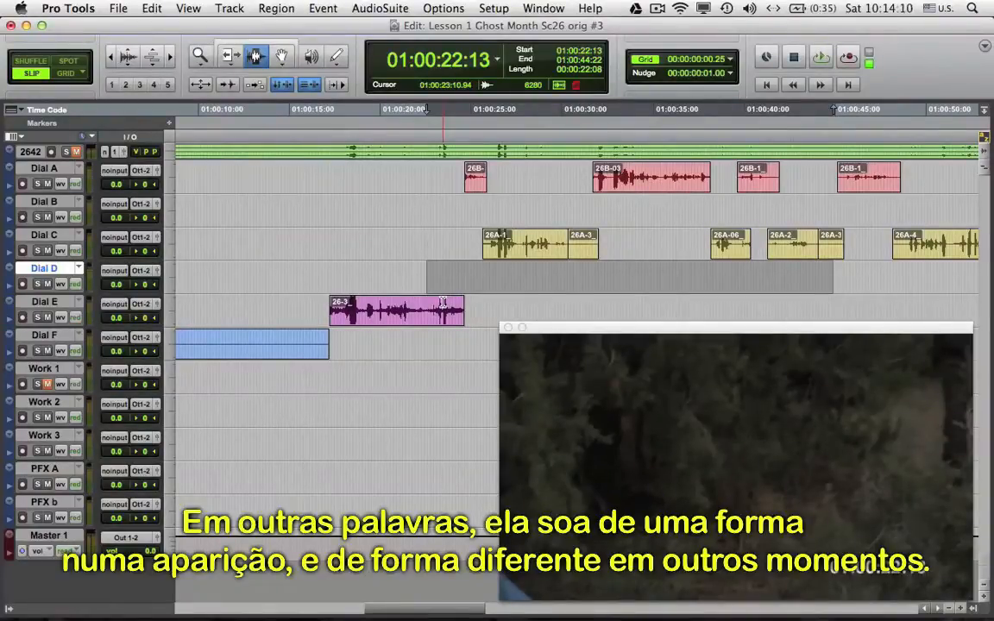
Compare the sound of the 26B-03 clip at 01:00:32:06 with the 26B-1 clip at 01:00:45:23 on Dial A.
left_click(604, 186)
key("space")
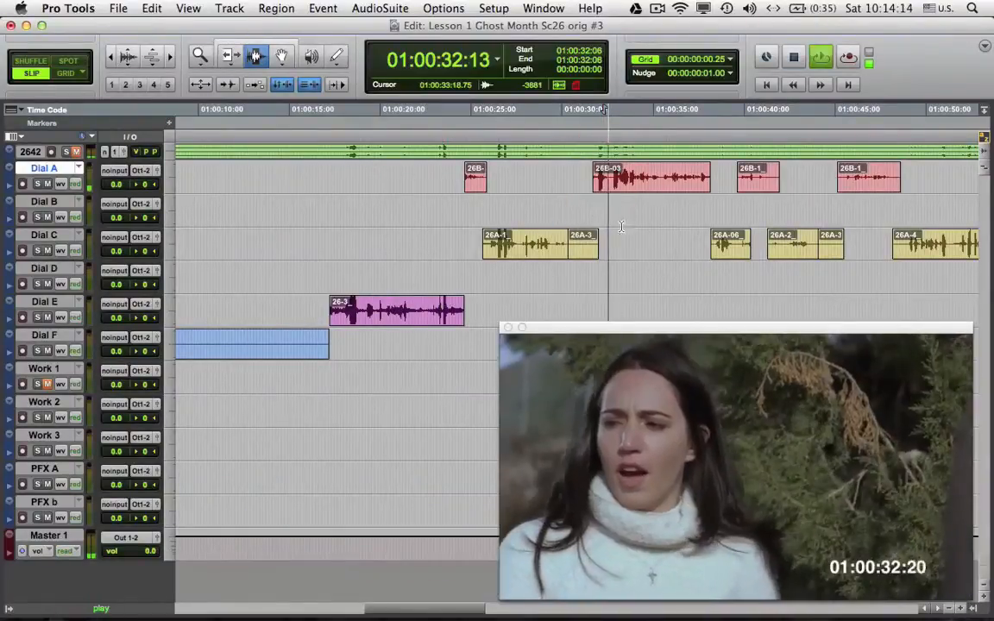
key("space")
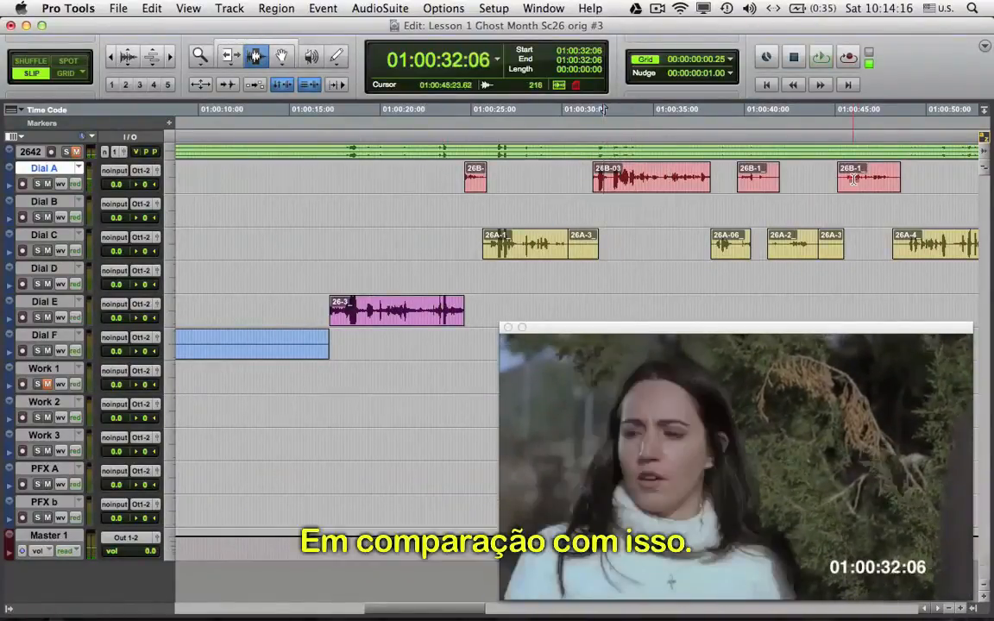
left_click(855, 179)
key("space")
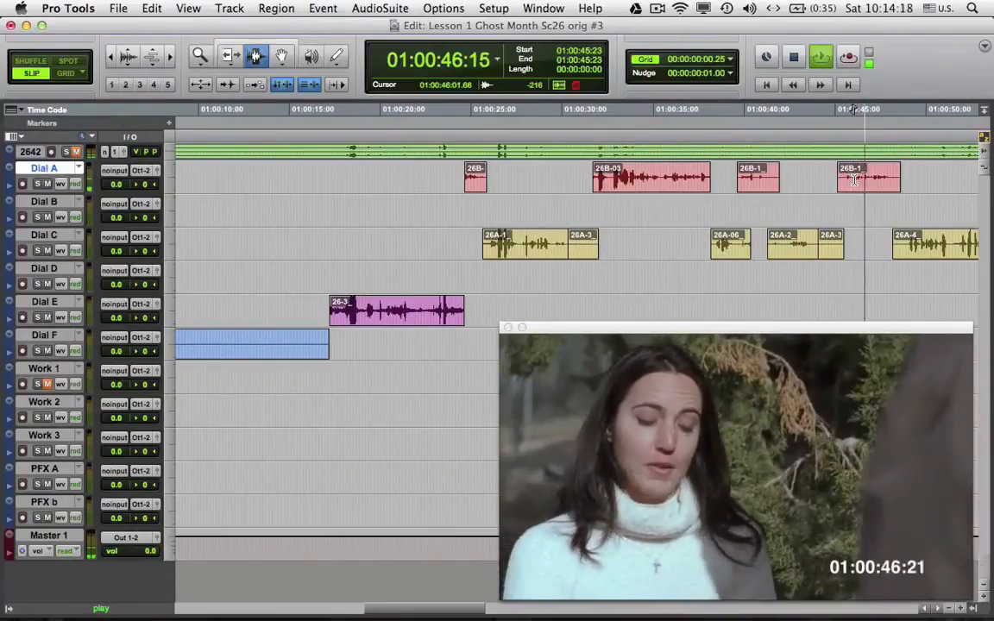
key("space")
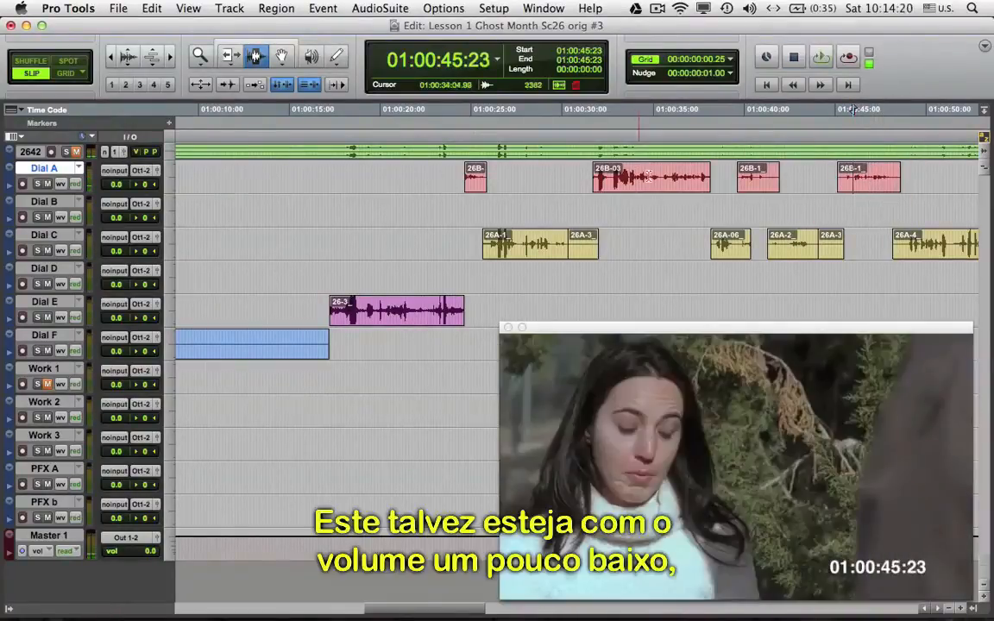
Replay the opening of the 26B-03 clip on Dial A to listen to its background noise.
left_click(899, 176)
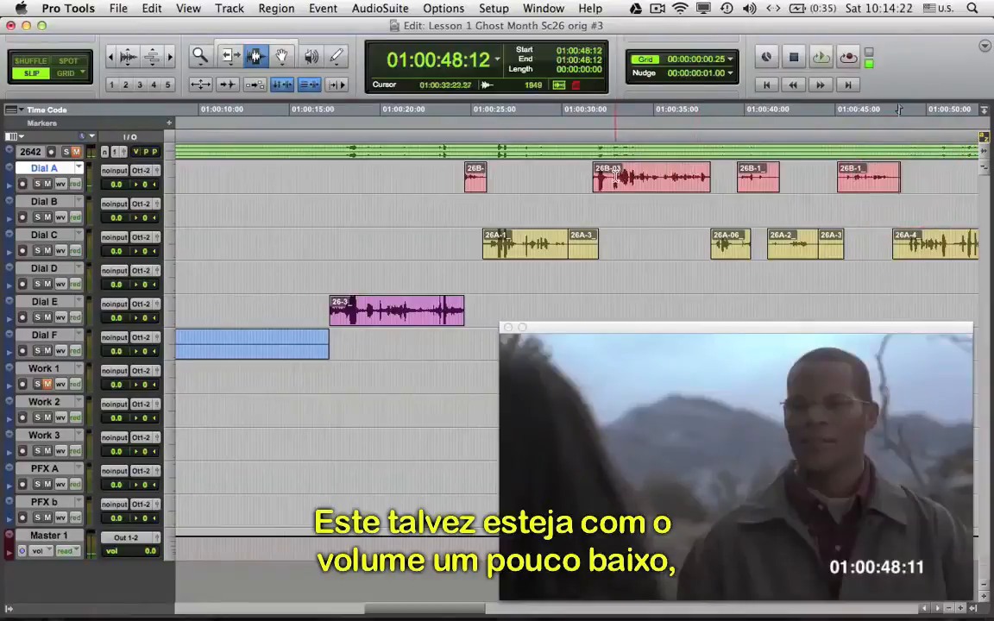
left_click(602, 178)
key("space")
left_click(596, 109)
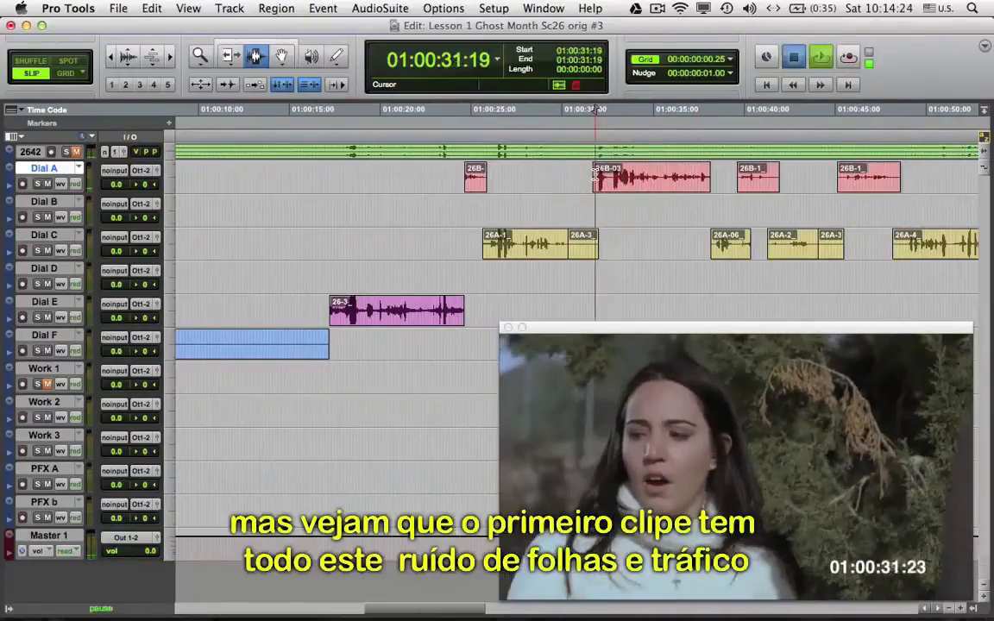
key("space")
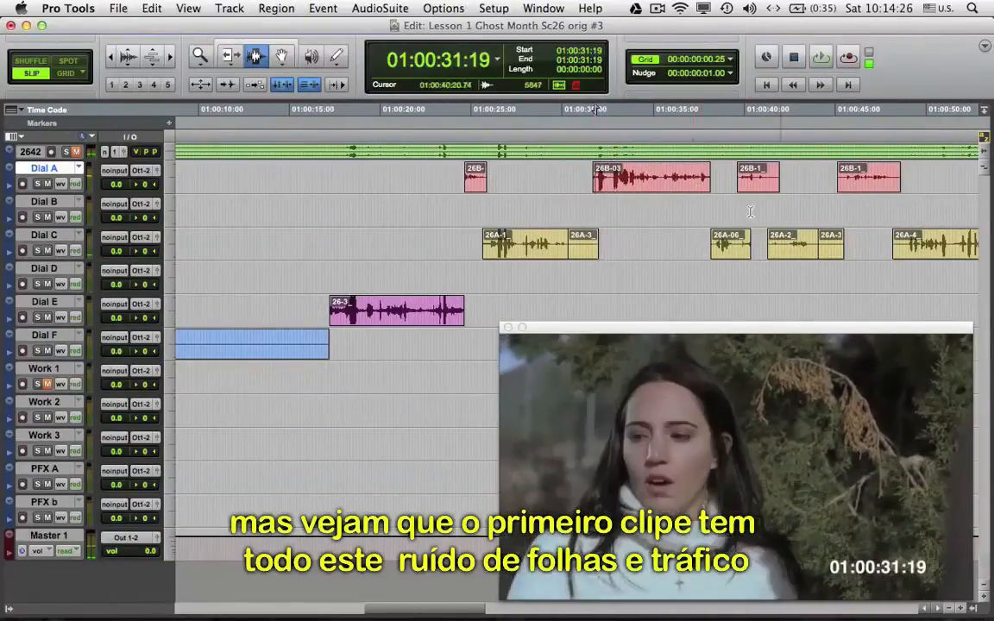
left_click(827, 438)
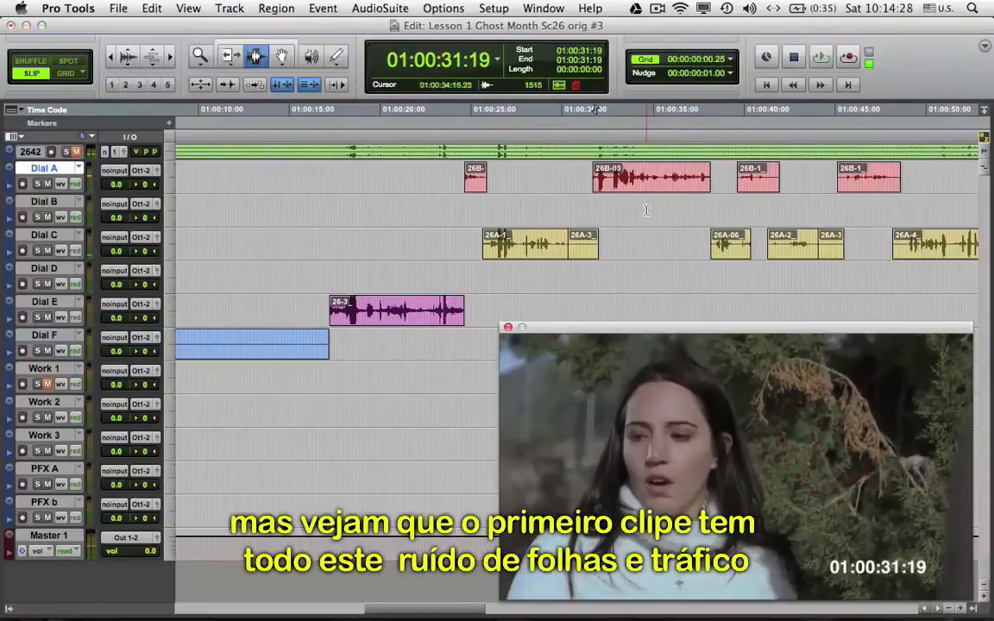
scroll(647, 207, "right", 1)
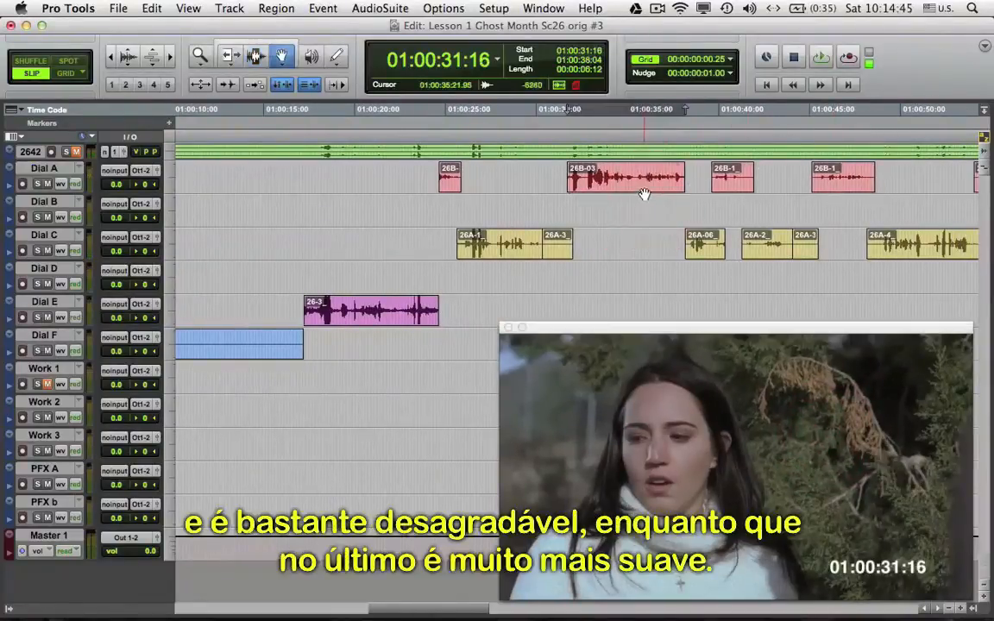
Move the 26B-03 clip from Dial A down to Dial B, keeping its position in time.
mouse_move(644, 193)
left_mouse_down()
mouse_move(644, 185)
mouse_move(644, 211)
left_mouse_up()
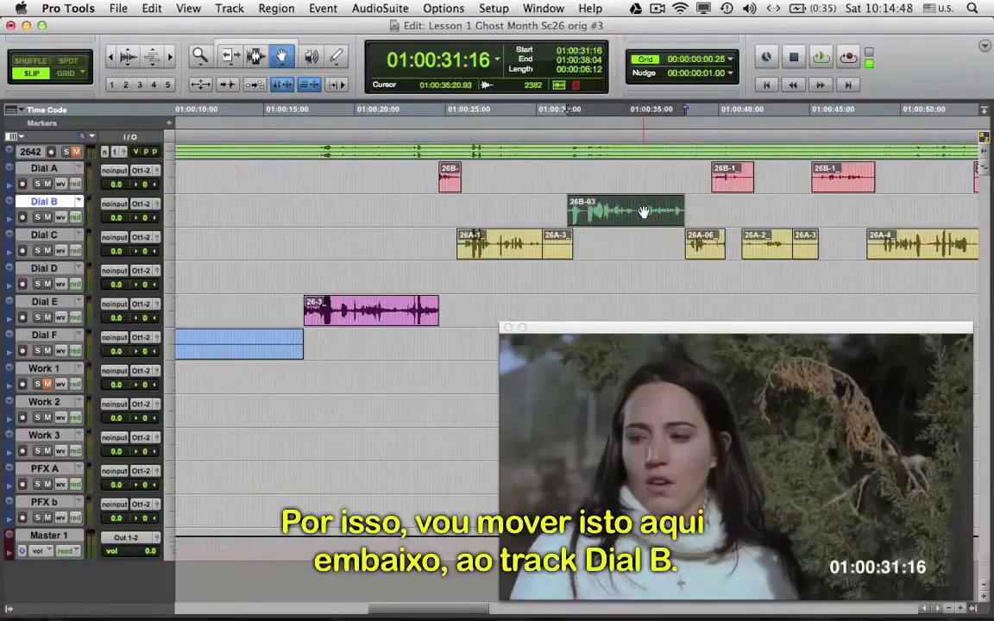
Listen to the 26B-1 clip from 01:00:54:11 and the 26B-2 clip from 01:01:02:01 on Dial A to compare their background noise.
scroll(660, 244, "right", 5)
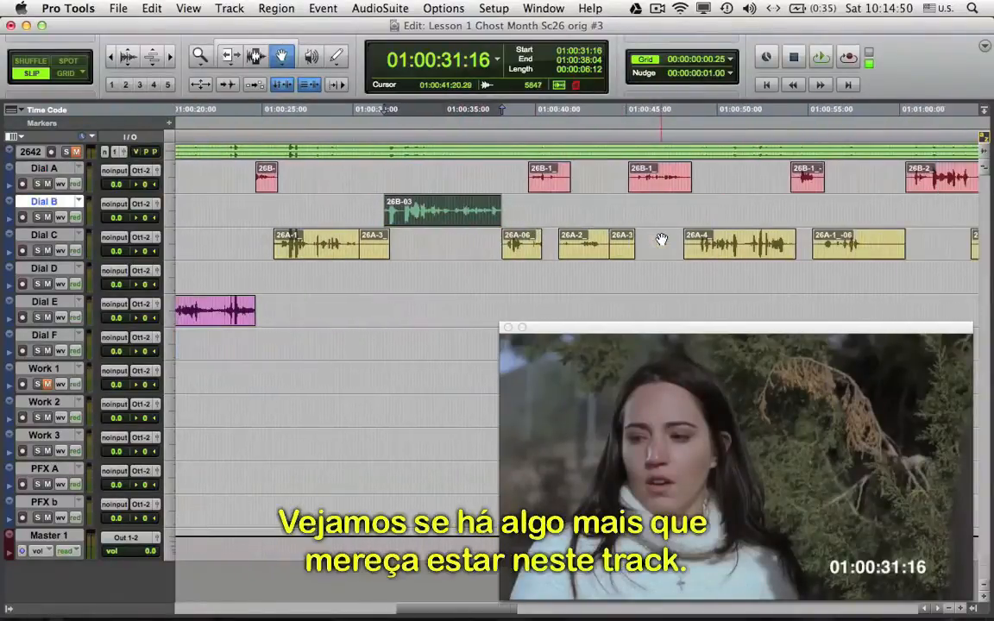
left_click(256, 56)
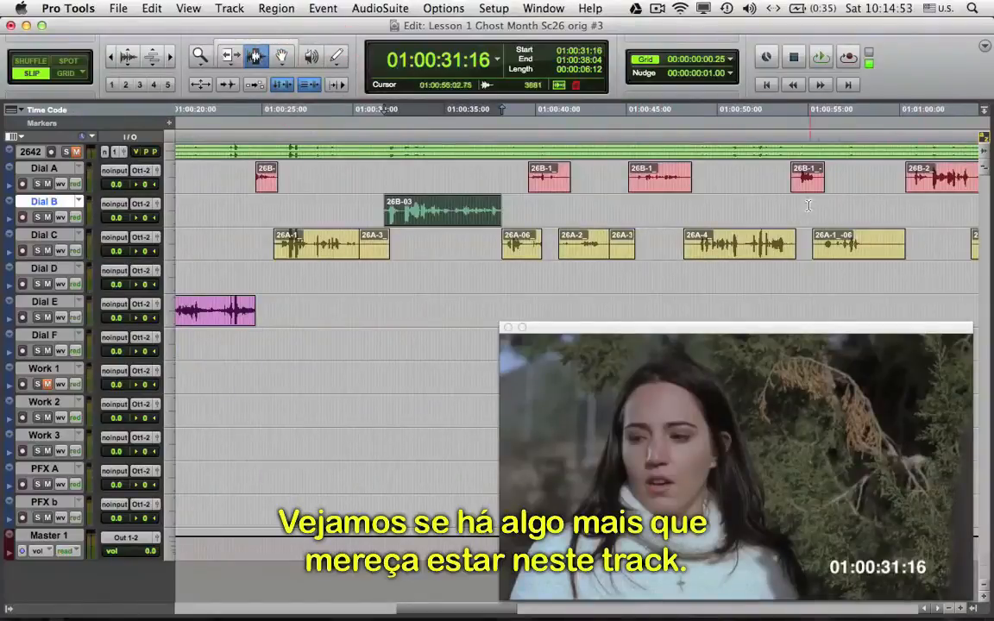
left_click(799, 198)
key("space")
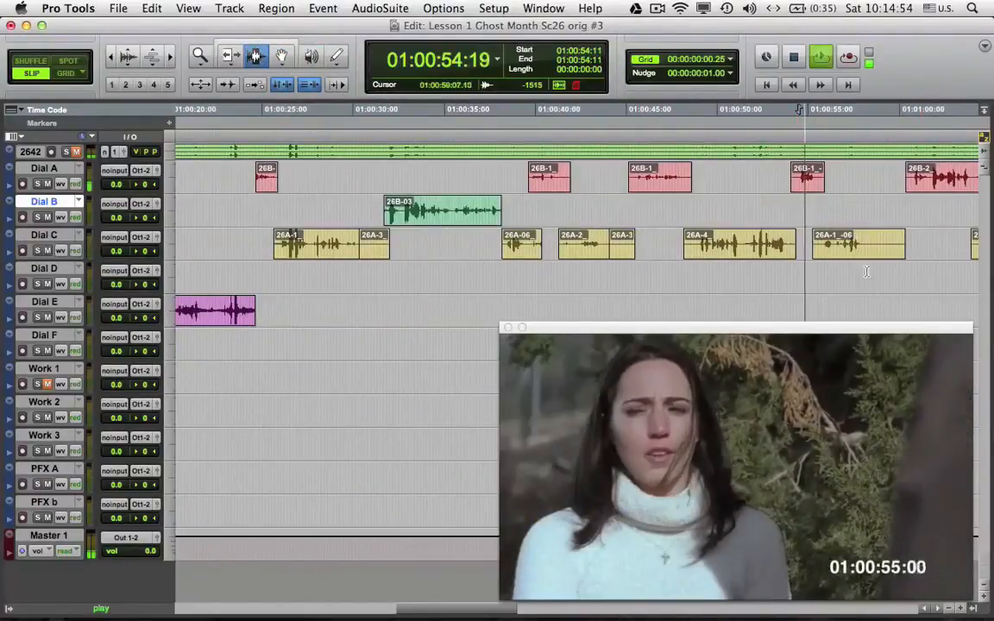
key("space")
left_click(939, 178)
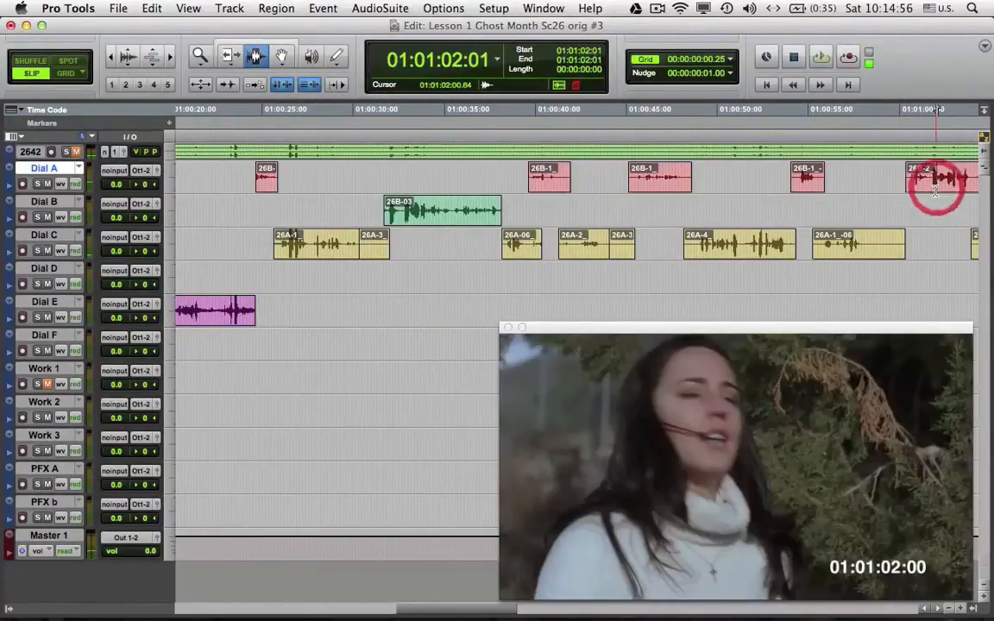
key("space")
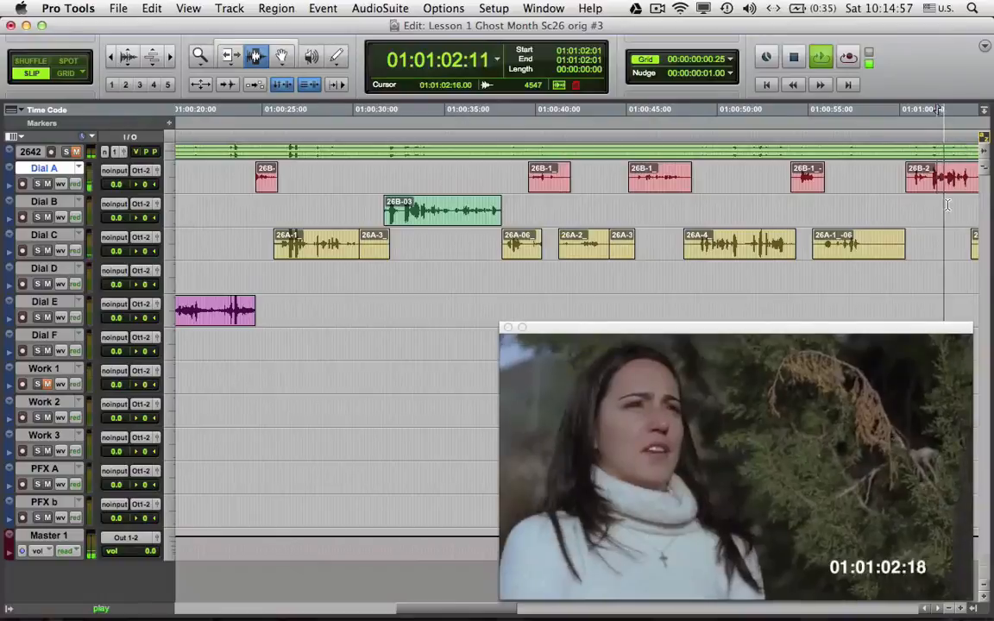
key("space")
Move the short 26B-1 clip at 01:00:54:00 from Dial A to Dial B, keeping its position in time.
double_click(808, 182)
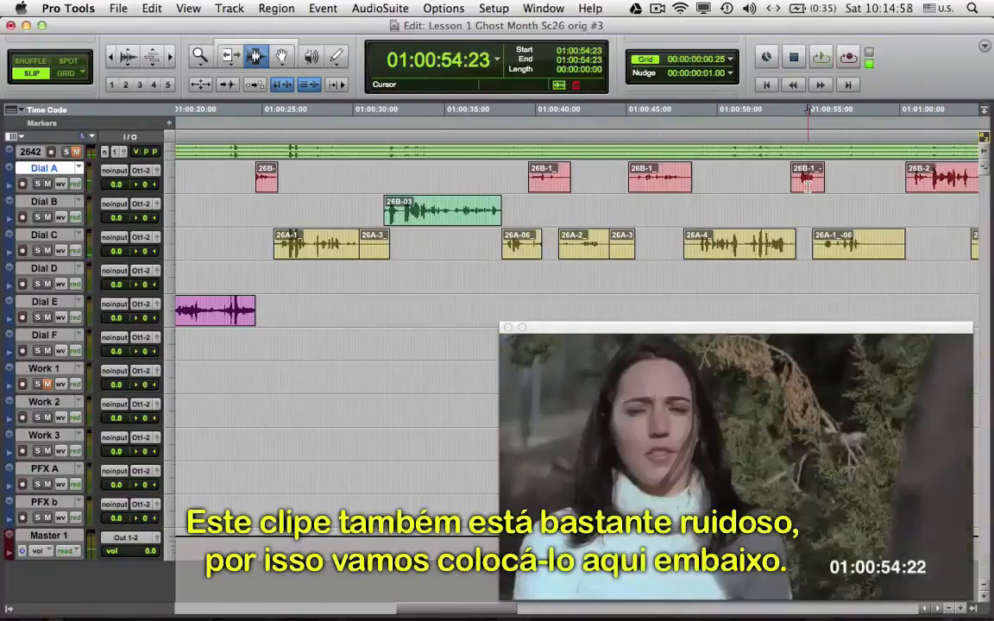
key("F8")
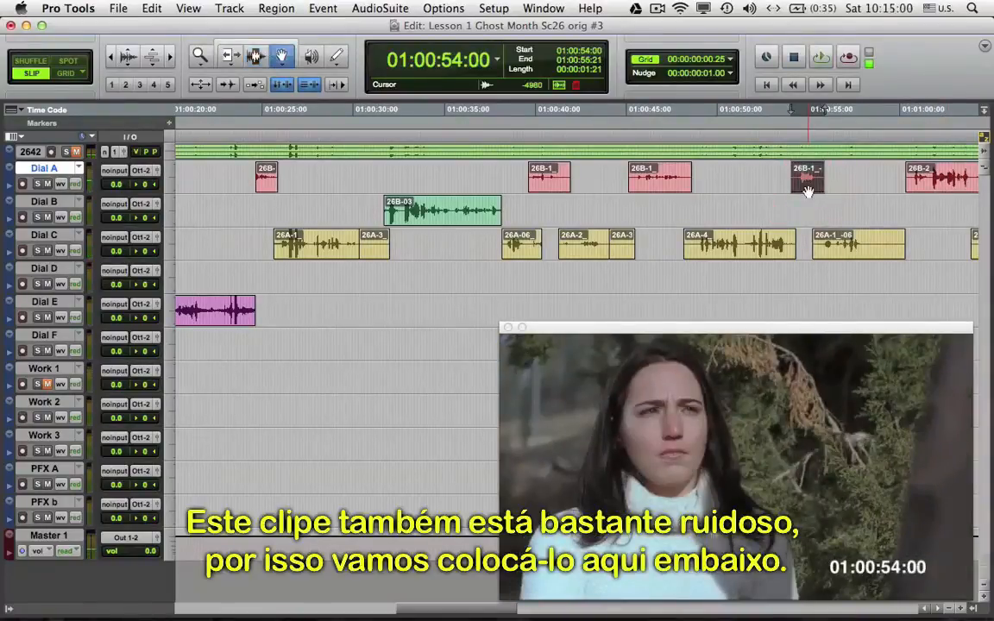
left_click_drag(808, 190, 809, 214)
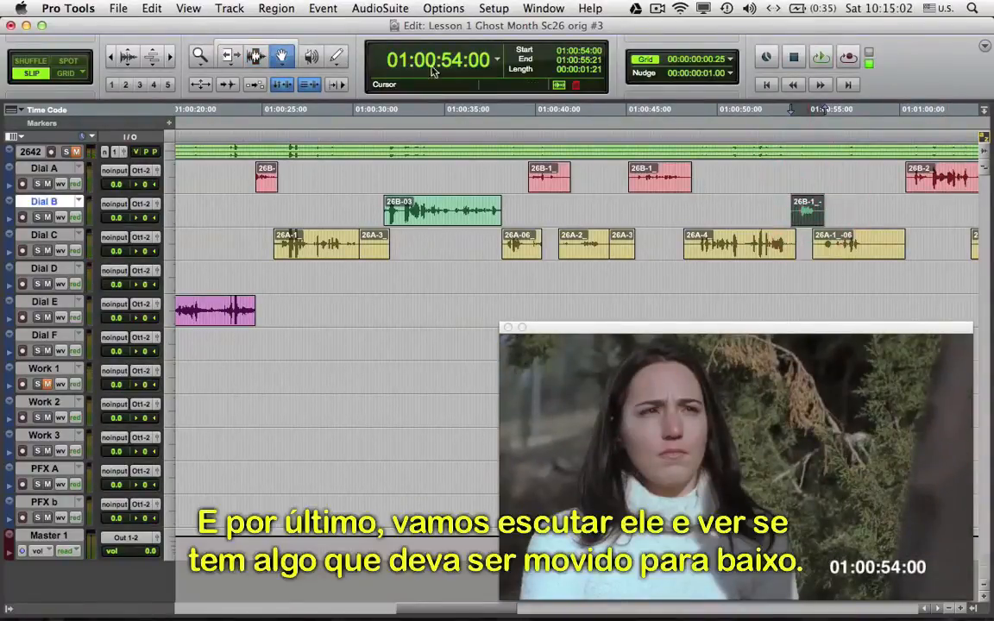
Compare the noise of the Dial C clips by playing 26A-1 from 01:00:28:05, 26A-06 from 01:00:38:17 and 26A-4 from 01:00:49:04.
left_click(256, 56)
left_click(306, 220)
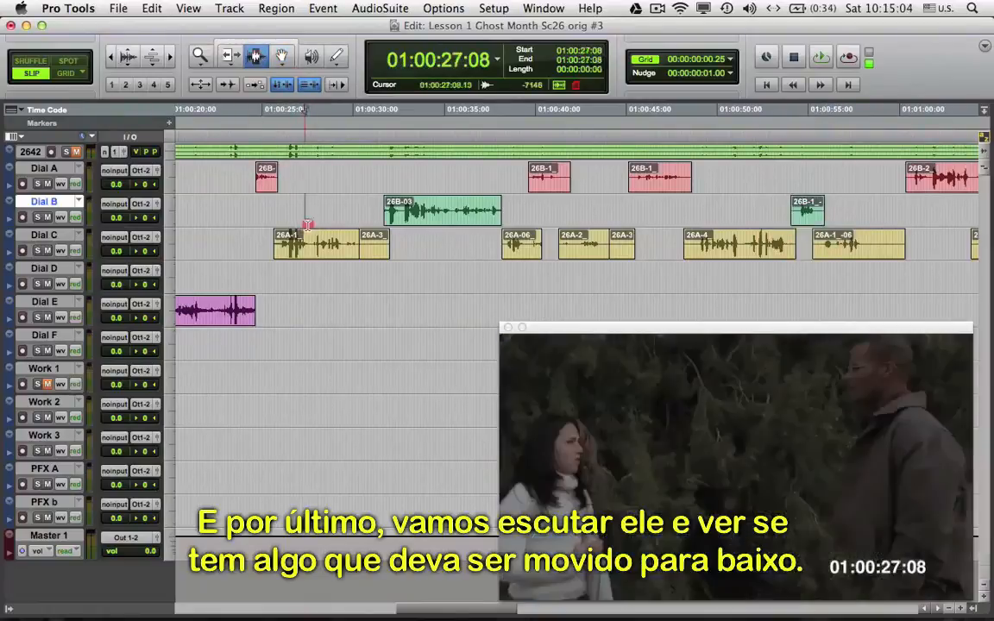
left_click(339, 250)
key("space")
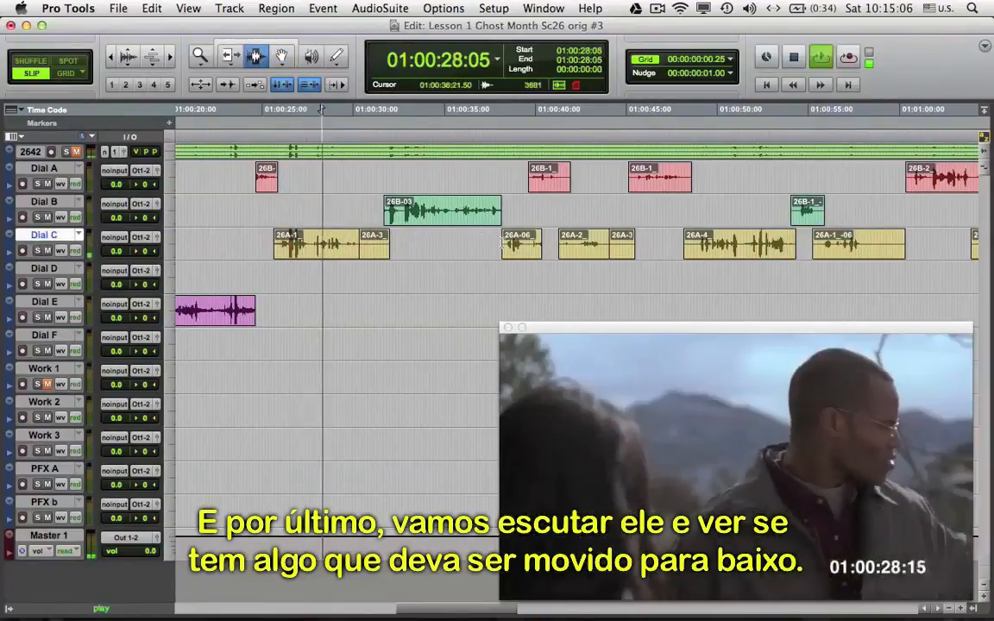
left_click(512, 244)
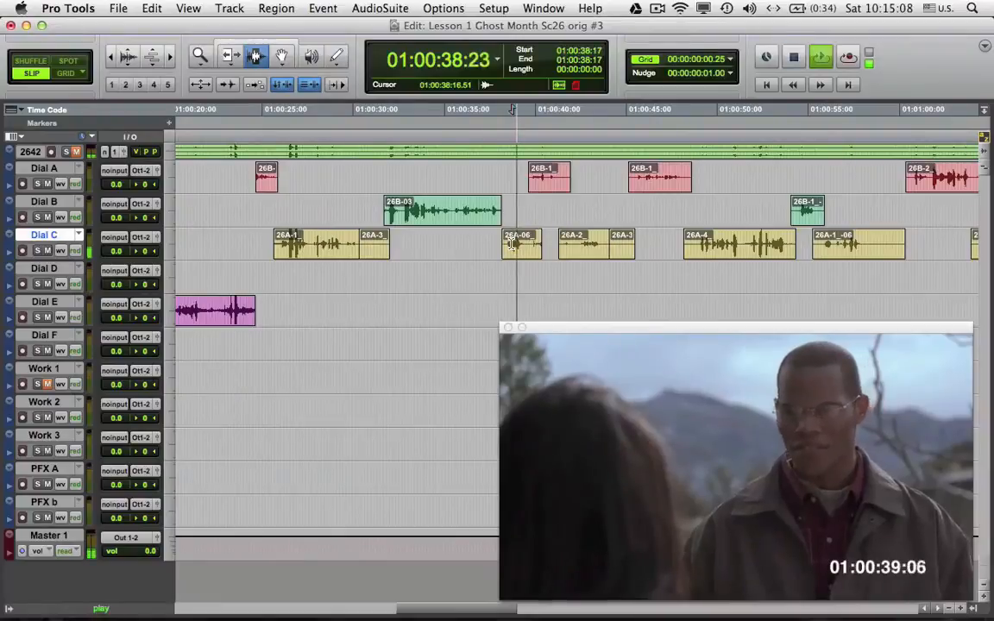
key("space")
left_click(702, 246)
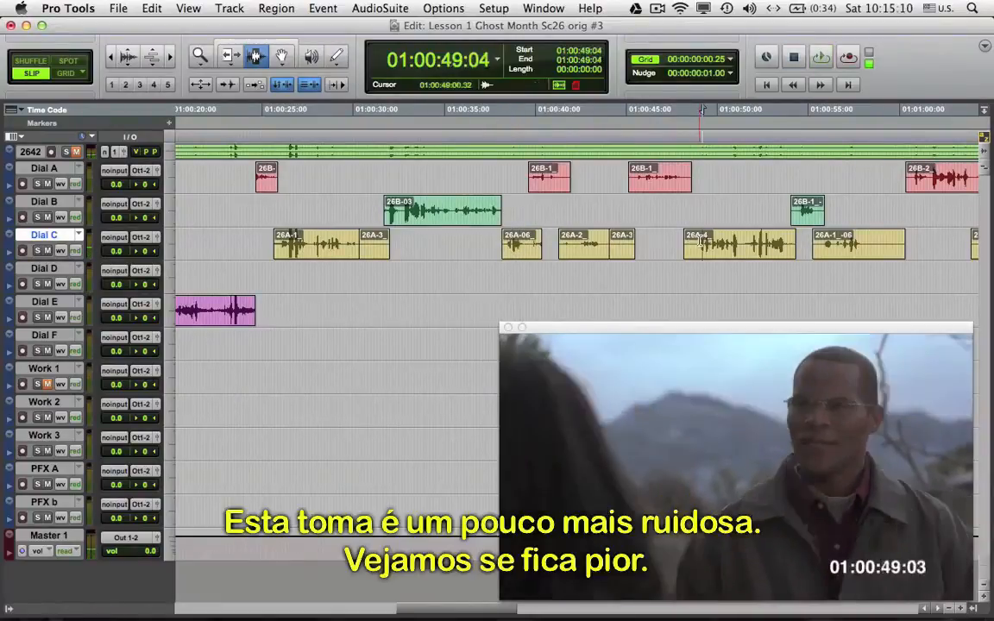
key("space")
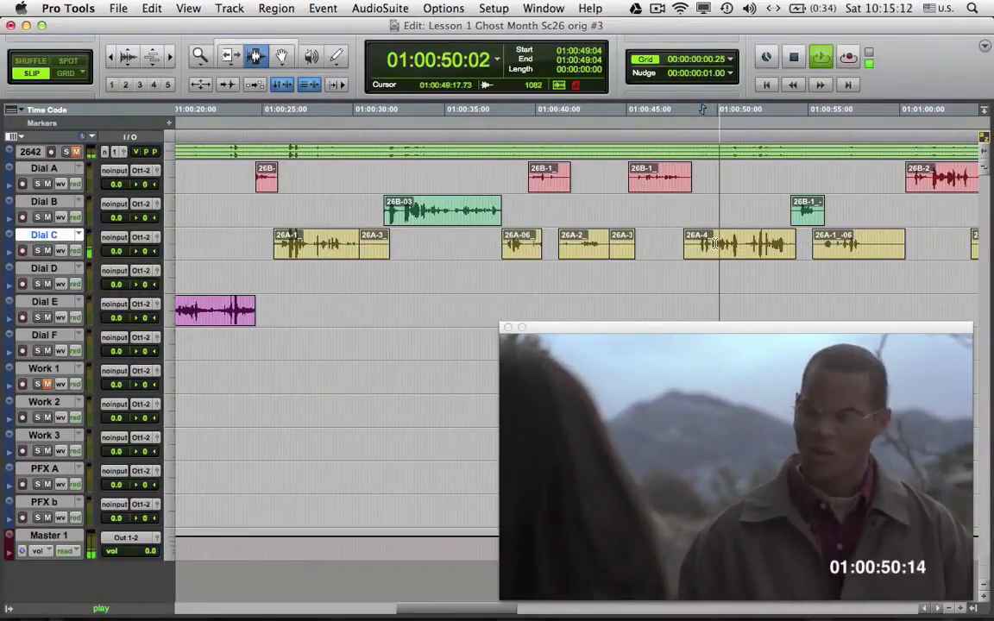
key("space")
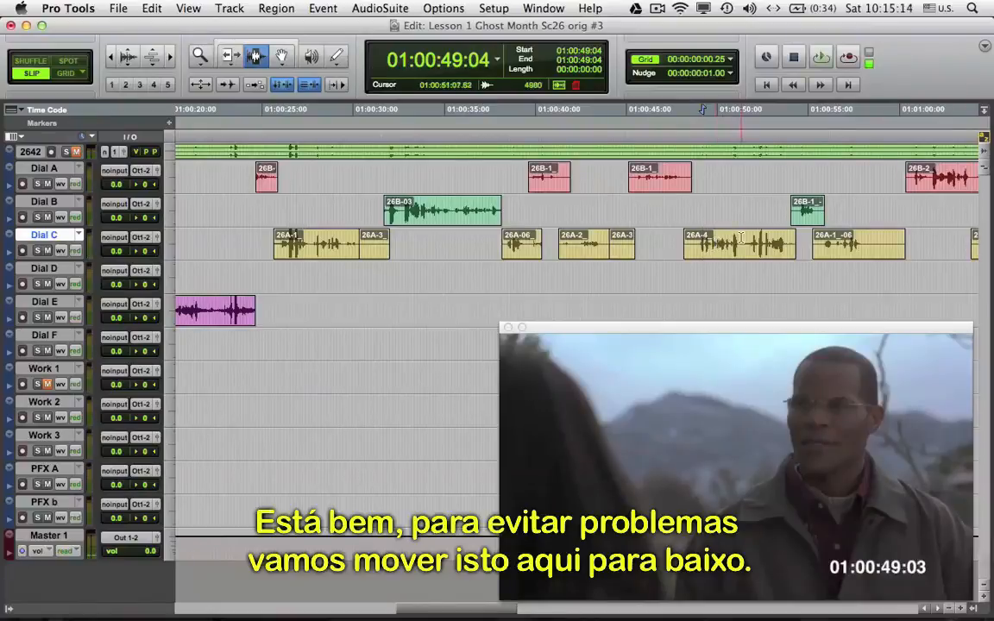
Move the 26A-4 clip at 01:00:48:03 from Dial C to Dial D, and place the edit cursor at 01:00:43:11 on Dial D.
key("F8")
left_click_drag(743, 240, 743, 271)
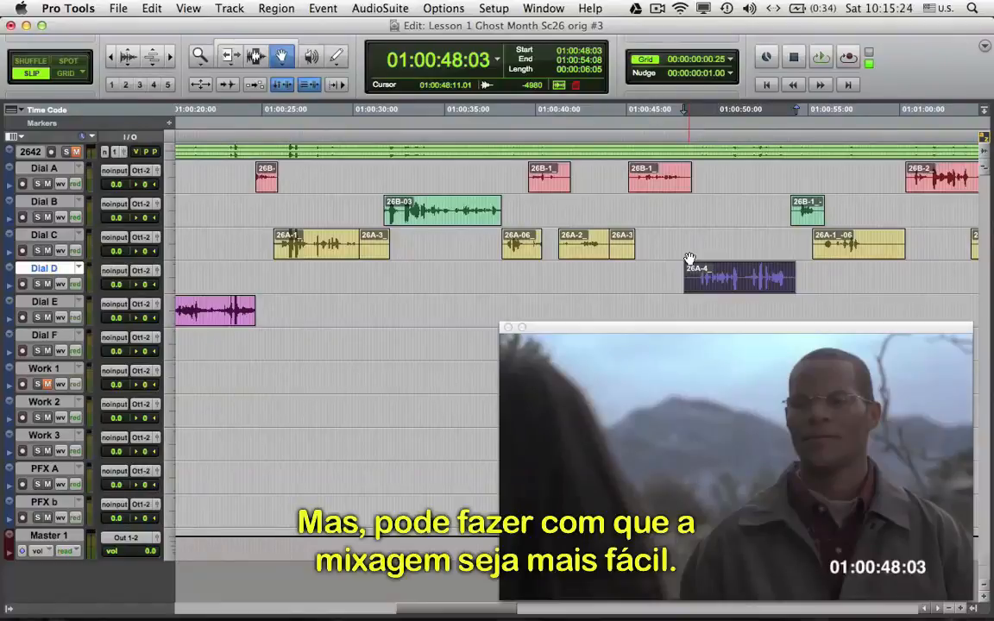
key("F7")
left_click(599, 288)
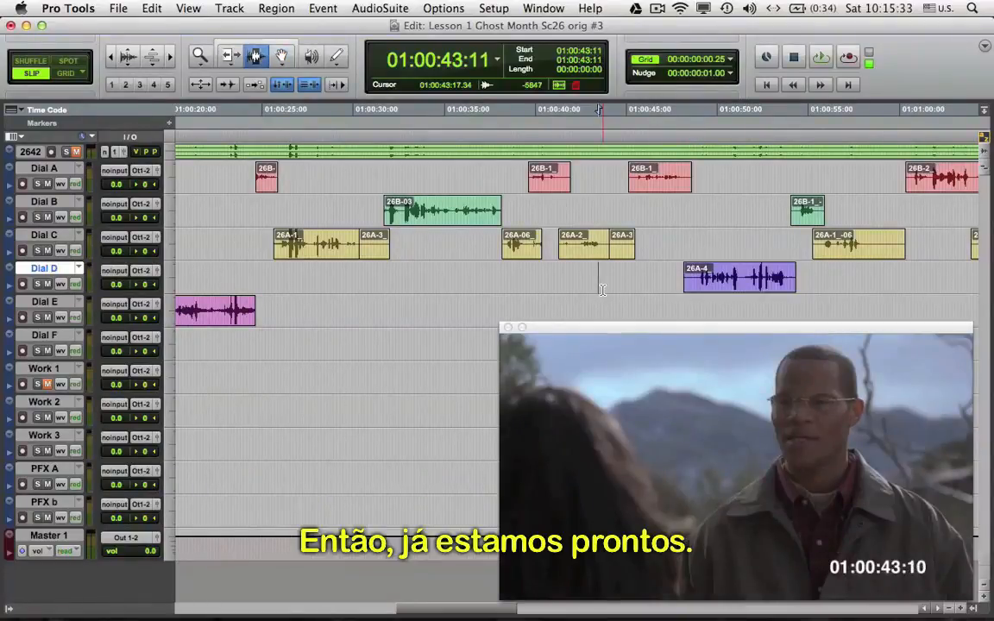